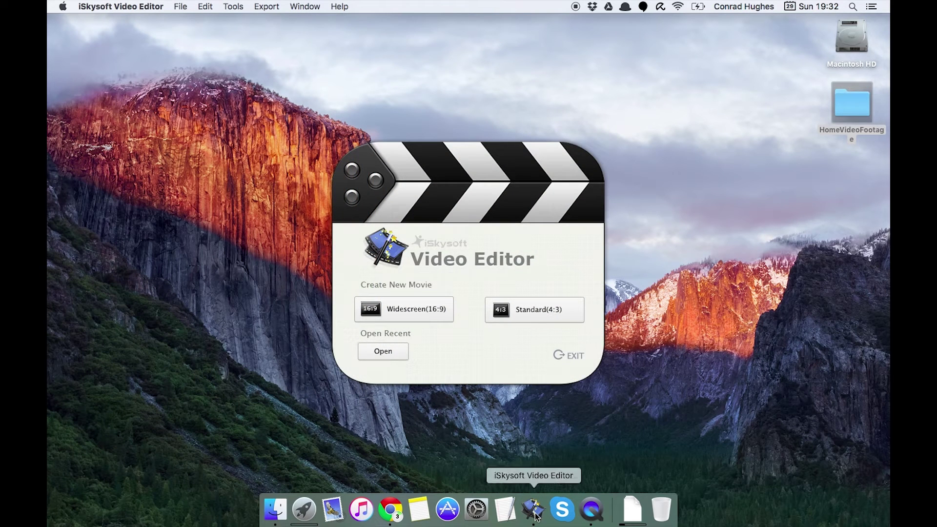
# Start a widescreen 16:9 project and maximise the editor window to fill the screen
pyautogui.click(395, 311)
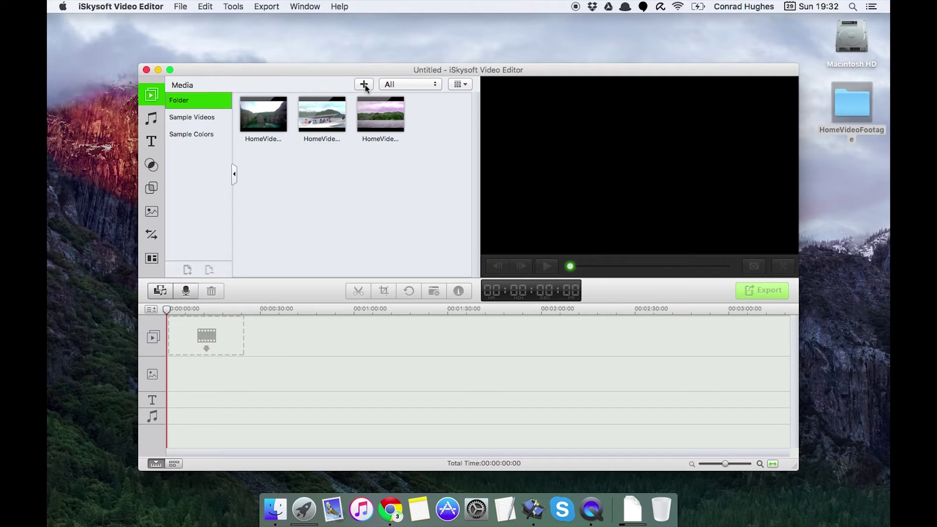
pyautogui.click(169, 69)
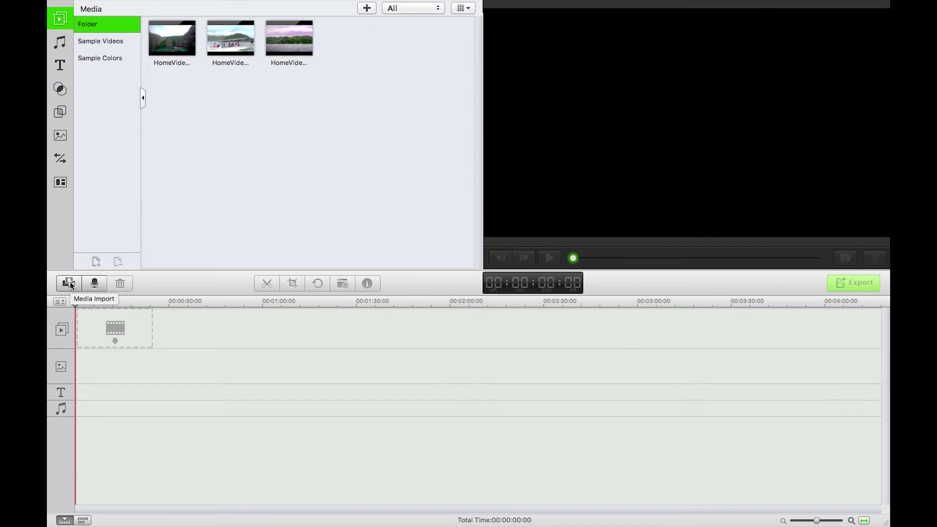
# Open the media import picker in the Desktop > HomeVideoFootage folder
pyautogui.click(368, 9)
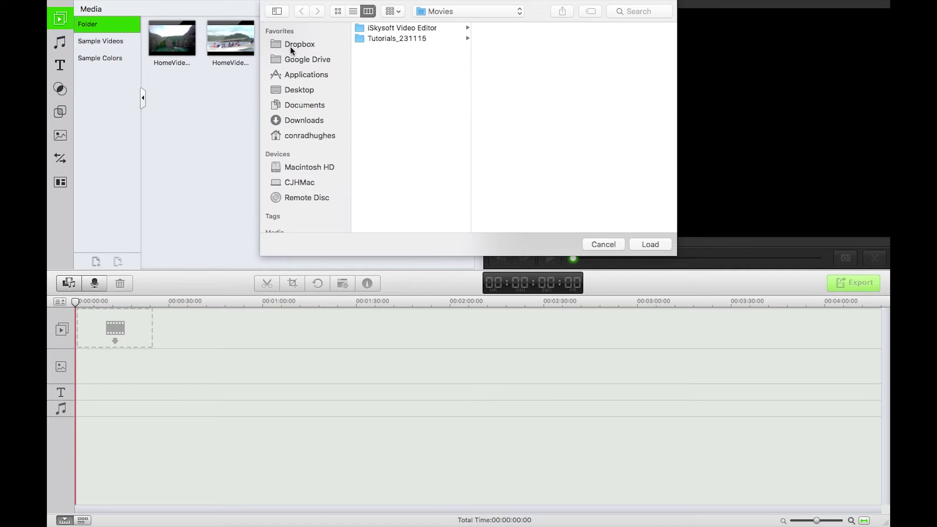
pyautogui.click(297, 93)
pyautogui.click(404, 29)
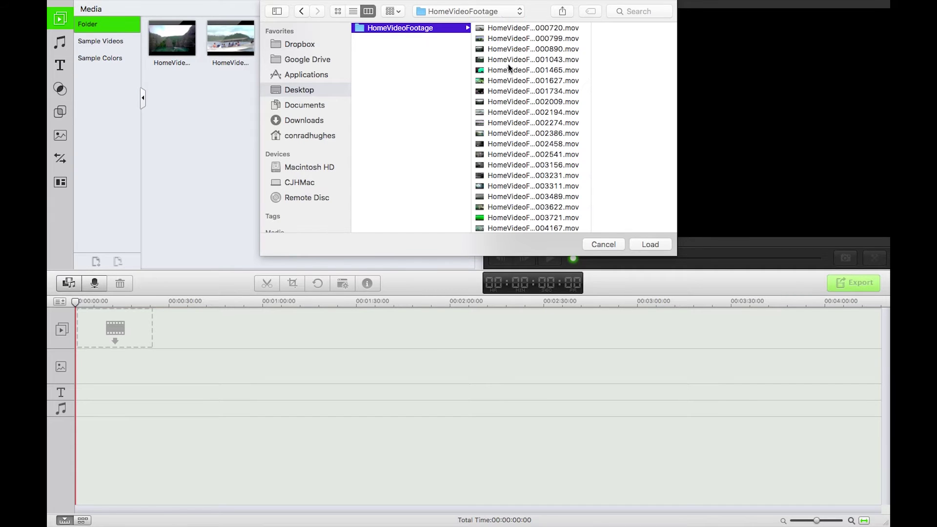
pyautogui.rightClick(585, 59)
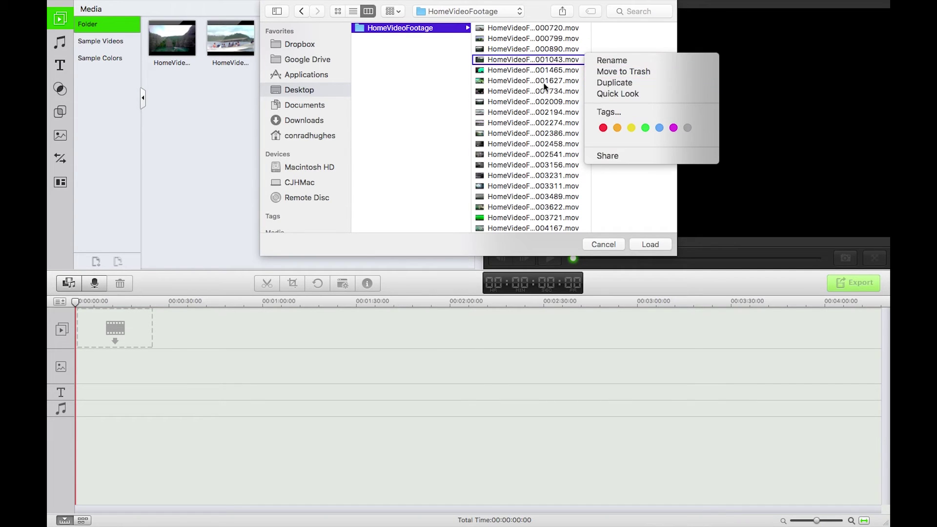
pyautogui.click(522, 91)
# Select 010179.mov in the HomeVideoFootage file list
pyautogui.click(527, 123)
pyautogui.press('Down')
pyautogui.press('Down')
pyautogui.press('Down')
pyautogui.press('Down')
pyautogui.press('Down')
pyautogui.press('Down')
pyautogui.press('Down')
pyautogui.press('Down')
pyautogui.press('Down')
pyautogui.press('Down')
pyautogui.press('Down')
pyautogui.press('Down')
pyautogui.press('Down')
pyautogui.press('Down')
pyautogui.press('Down')
pyautogui.press('Down')
pyautogui.press('Down')
pyautogui.press('Down')
pyautogui.press('Down')
pyautogui.press('Down')
pyautogui.press('Down')
pyautogui.press('Down')
pyautogui.press('Down')
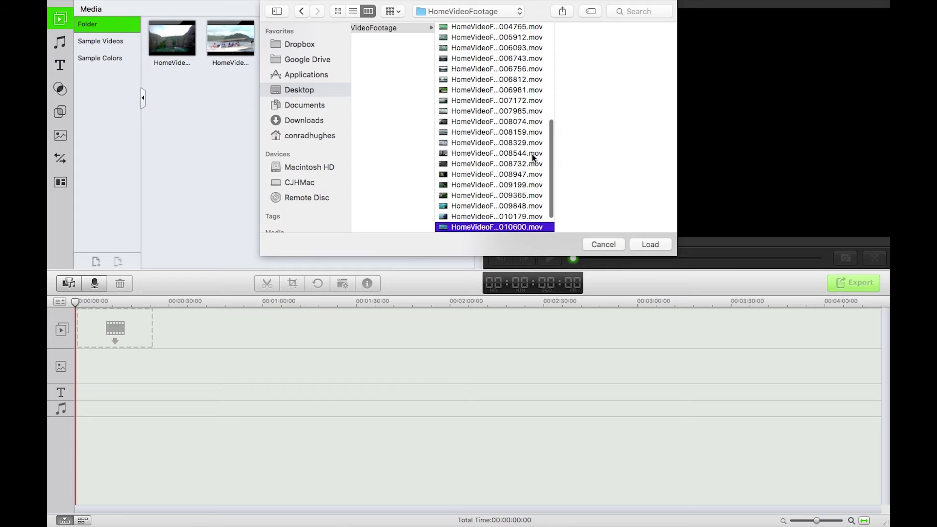
pyautogui.press('Down')
pyautogui.press('Up')
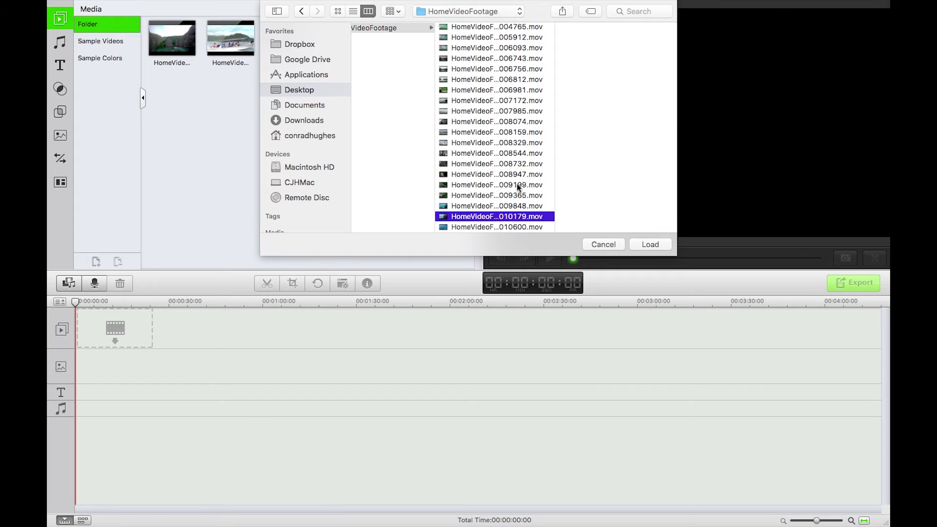
pyautogui.doubleClick(497, 216)
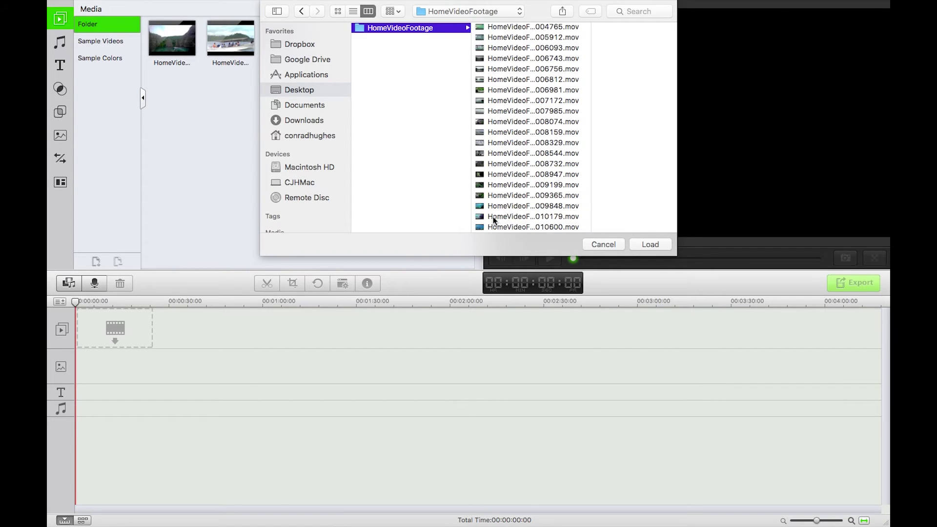
# Also select 009848, 009365, 009199 and 008947.mov, then load all five clips
pyautogui.keyDown('shift'); pyautogui.click(484, 206); pyautogui.keyUp('shift')
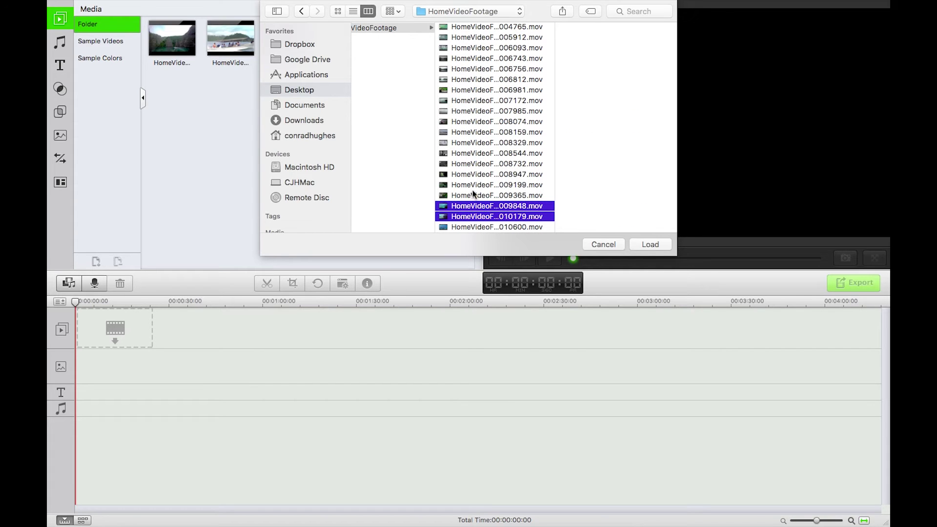
pyautogui.keyDown('shift'); pyautogui.click(475, 195); pyautogui.keyUp('shift')
pyautogui.keyDown('shift'); pyautogui.click(473, 185); pyautogui.keyUp('shift')
pyautogui.keyDown('shift'); pyautogui.click(473, 175); pyautogui.keyUp('shift')
pyautogui.click(652, 246)
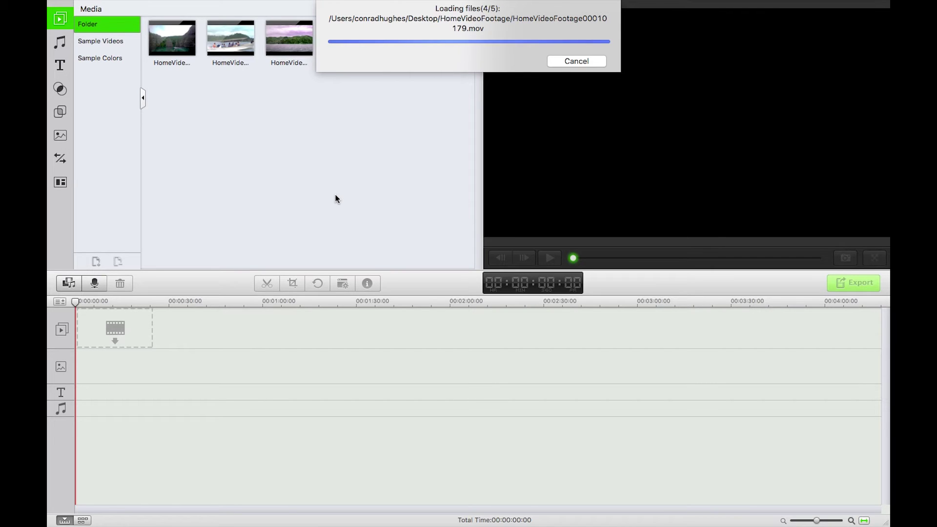
# Preview the fifth, eighth and sixth clips in the media library
pyautogui.click(320, 176)
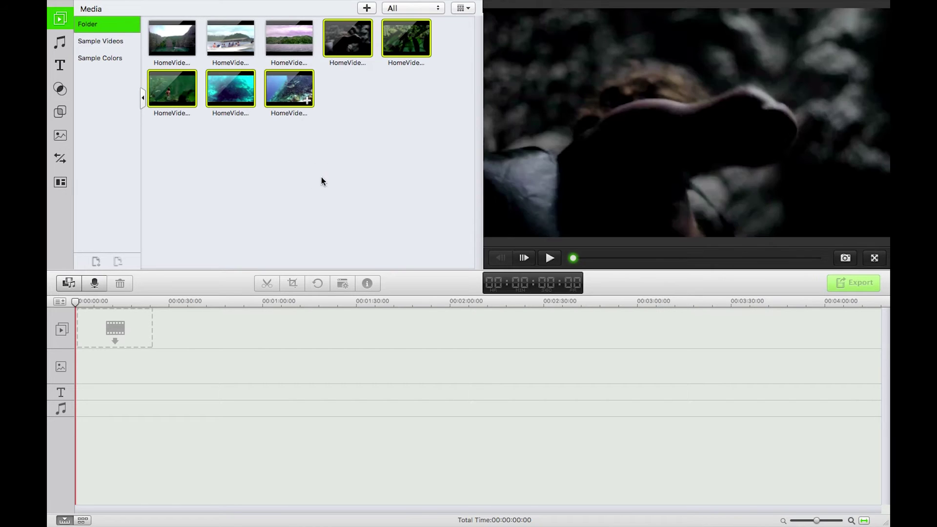
pyautogui.click(415, 37)
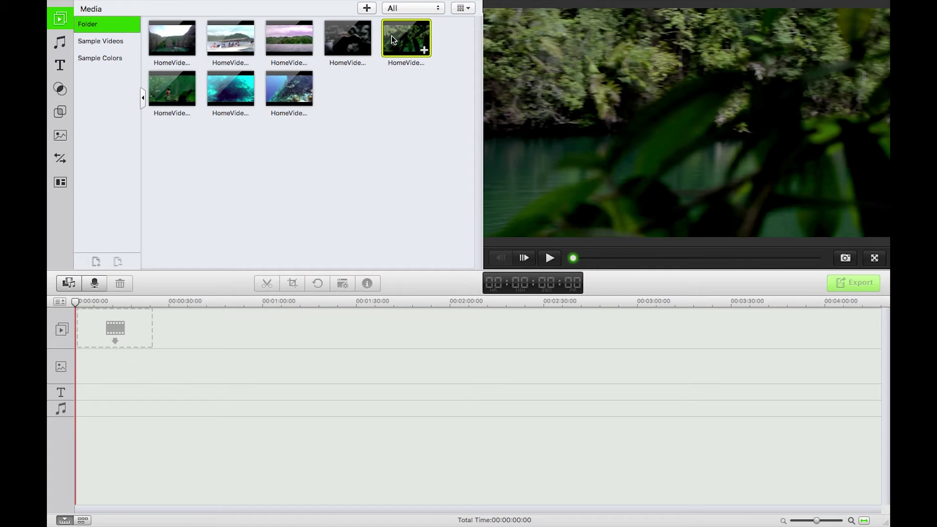
pyautogui.click(287, 94)
pyautogui.click(172, 88)
# Place the dark fourth clip, then the leafy fifth clip, on the main video track
pyautogui.click(358, 43)
pyautogui.moveTo(348, 40)
pyautogui.mouseDown()
pyautogui.moveTo(174, 386)
pyautogui.moveTo(117, 329)
pyautogui.mouseUp()
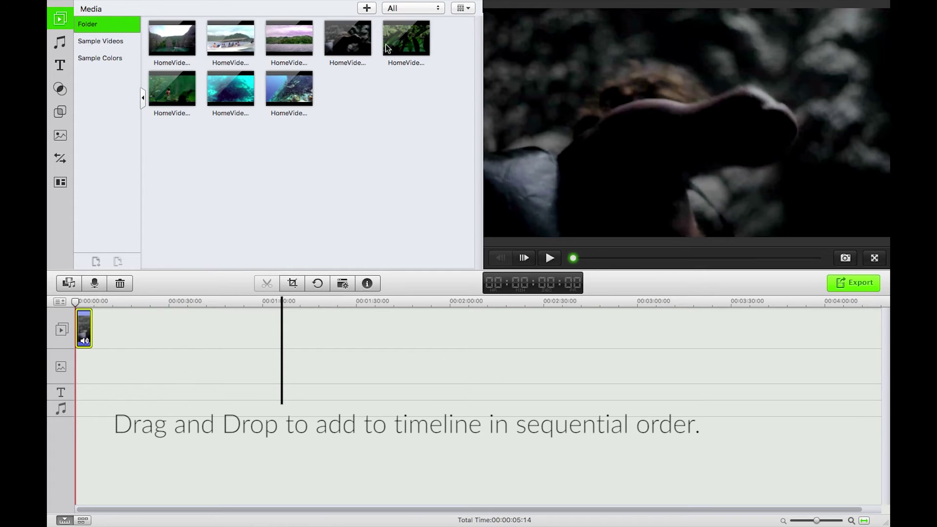
pyautogui.moveTo(304, 231); pyautogui.dragTo(110, 328)
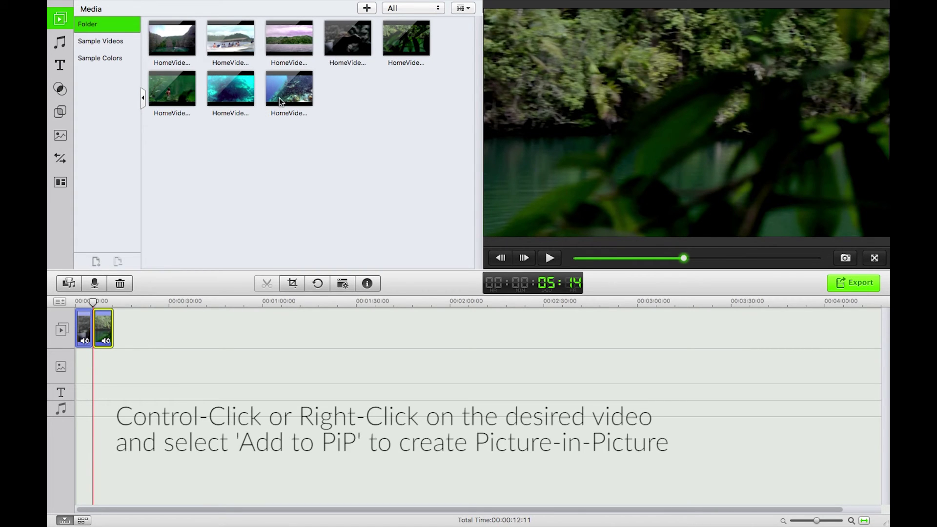
# Add the lagoon clip to a picture-in-picture track and select it
pyautogui.rightClick(173, 42)
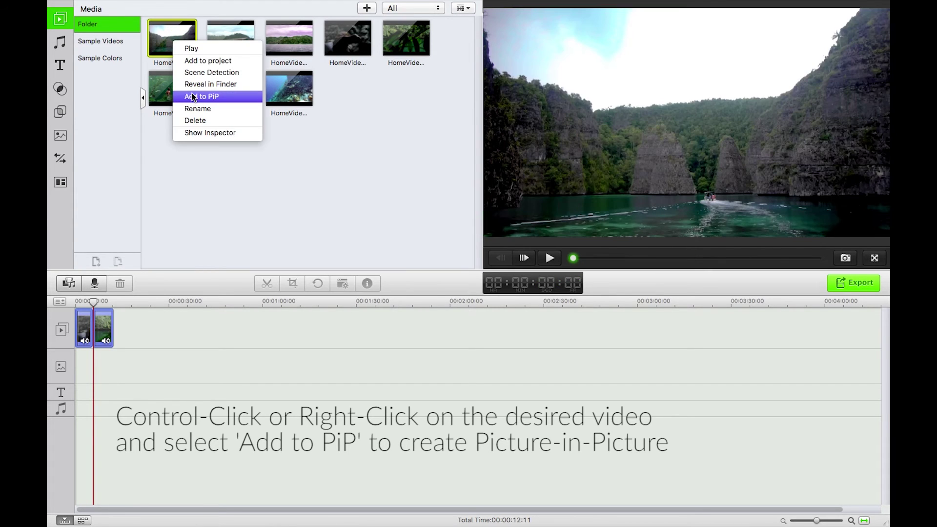
pyautogui.click(192, 98)
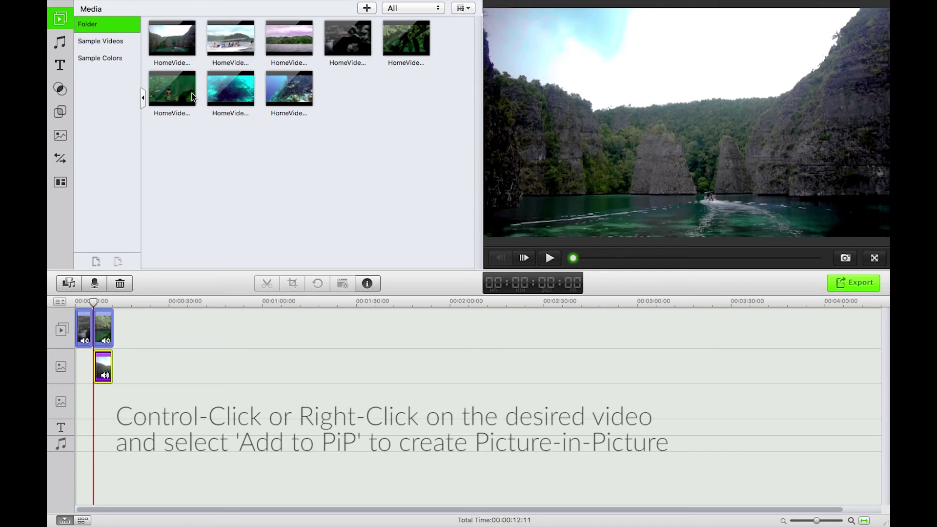
pyautogui.click(103, 360)
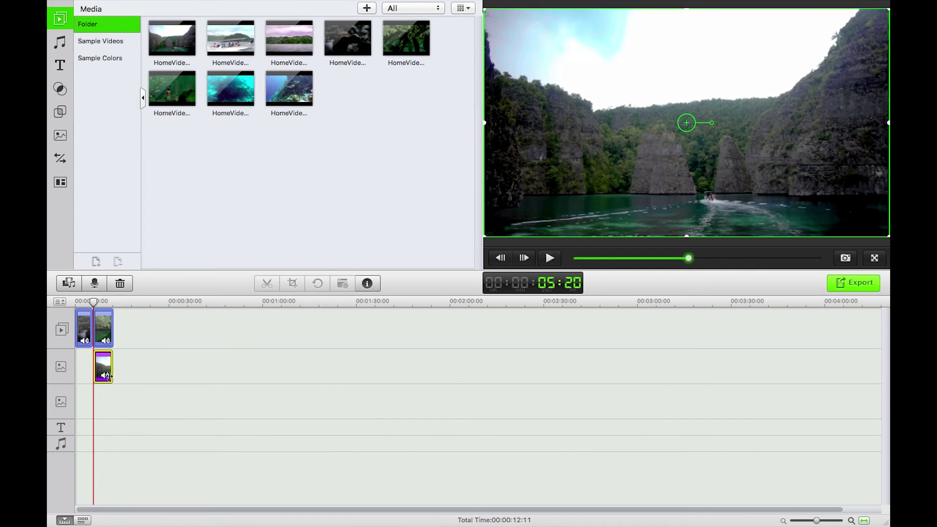
# Mute the computer's sound and briefly play back the project
pyautogui.click(98, 302)
pyautogui.press('XF86AudioMute')
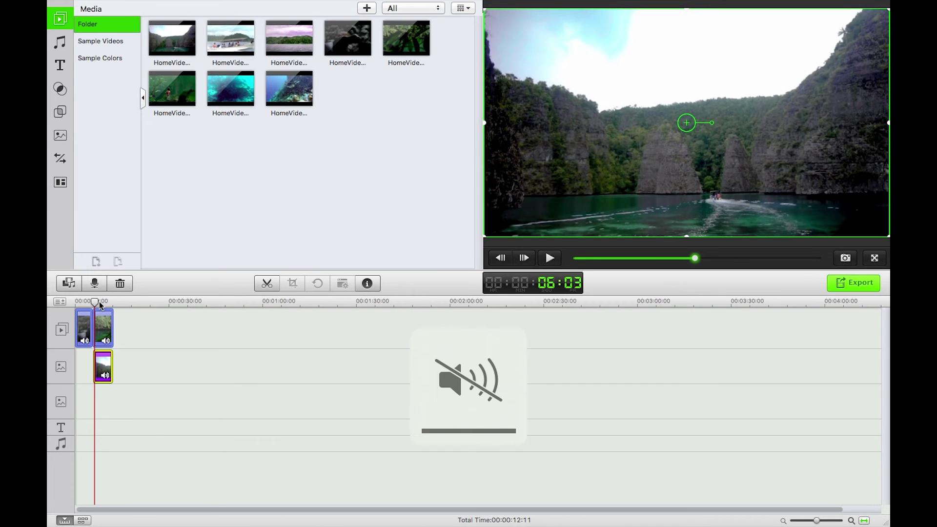
pyautogui.press('space')
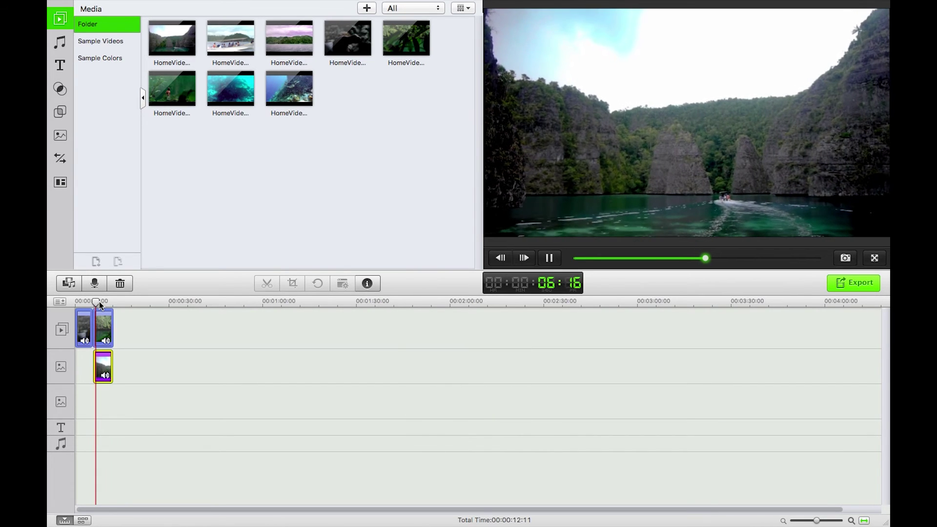
pyautogui.press('space')
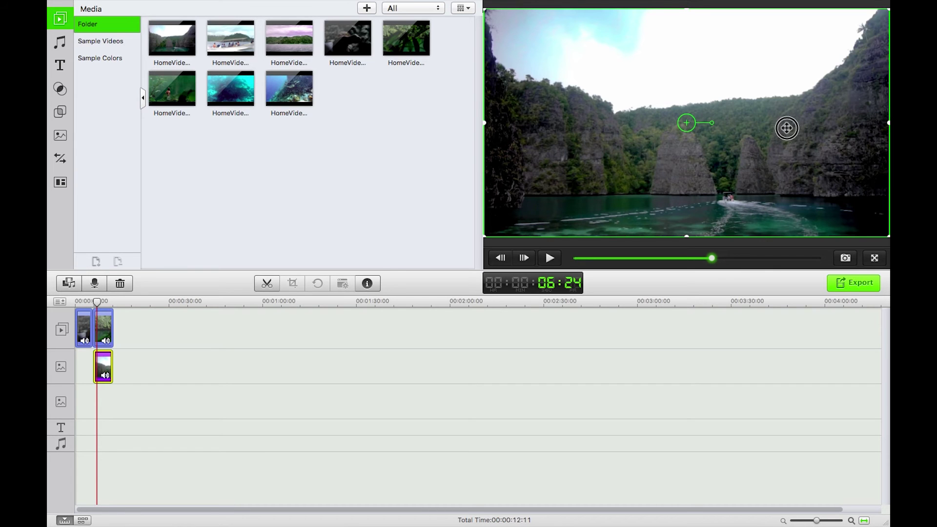
# Shrink the lagoon overlay to about half size and move it left of centre and lower
pyautogui.moveTo(687, 122); pyautogui.dragTo(715, 152)
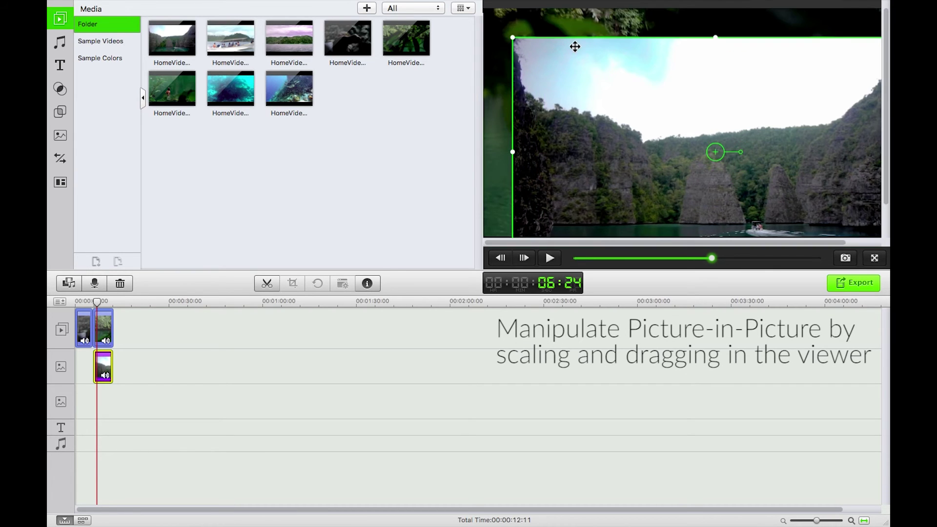
pyautogui.moveTo(511, 35); pyautogui.dragTo(636, 108)
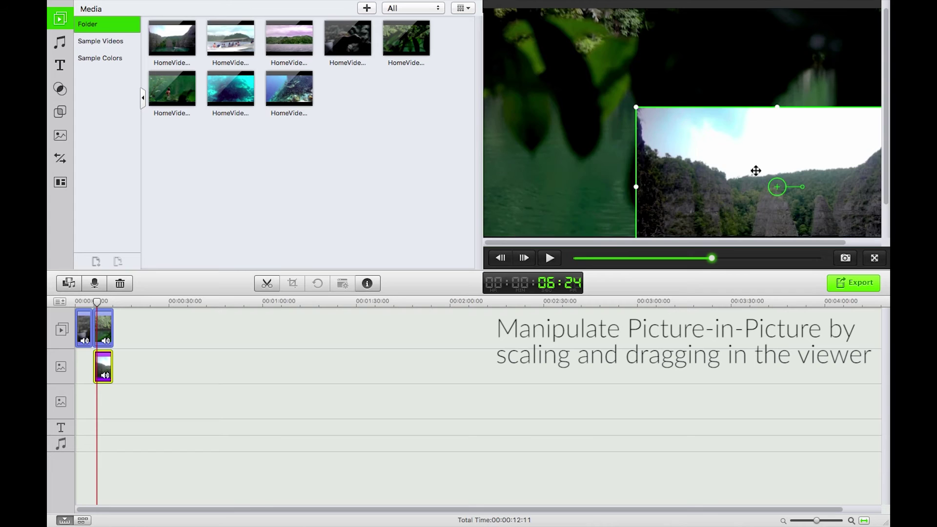
pyautogui.moveTo(780, 186); pyautogui.dragTo(642, 147)
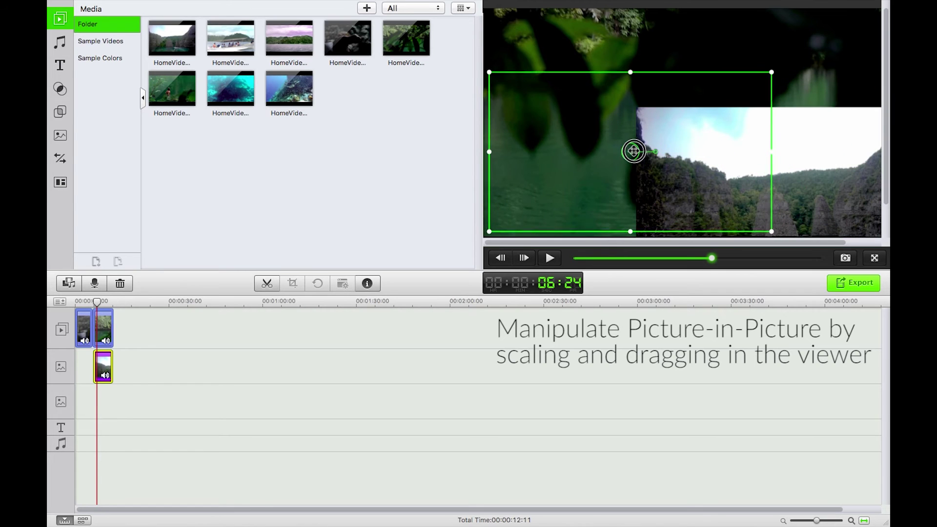
pyautogui.moveTo(774, 74)
pyautogui.mouseDown()
pyautogui.moveTo(700, 116)
pyautogui.moveTo(726, 100)
pyautogui.mouseUp()
# Add the boat clip to the picture-in-picture track and move the playhead to about 5 seconds
pyautogui.rightClick(235, 41)
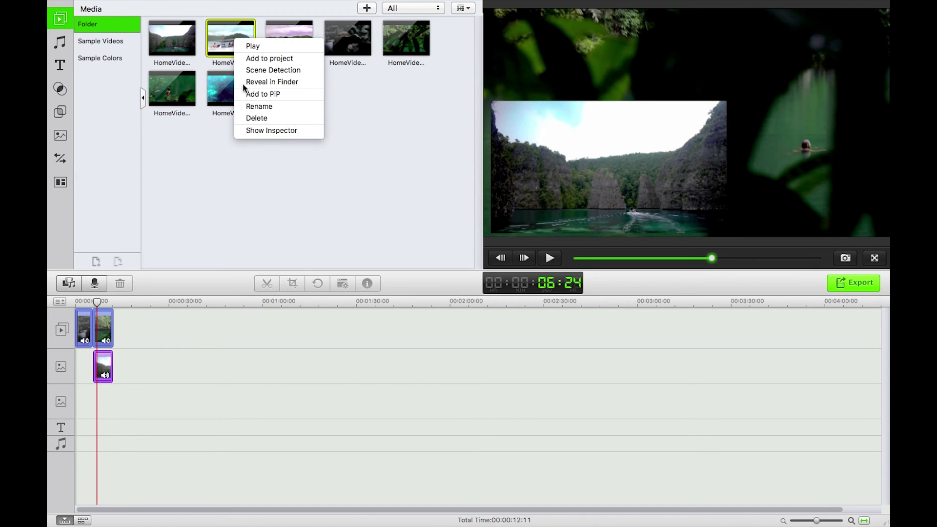
pyautogui.click(251, 92)
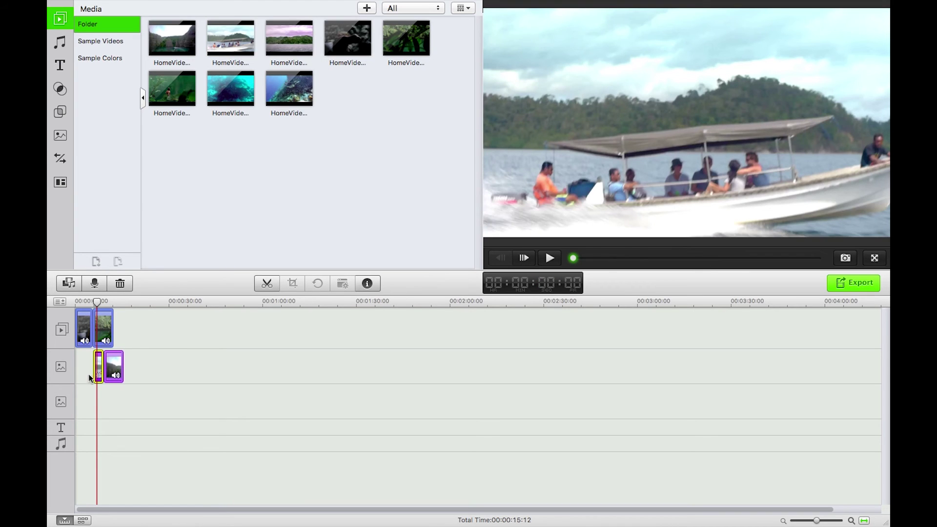
pyautogui.click(104, 300)
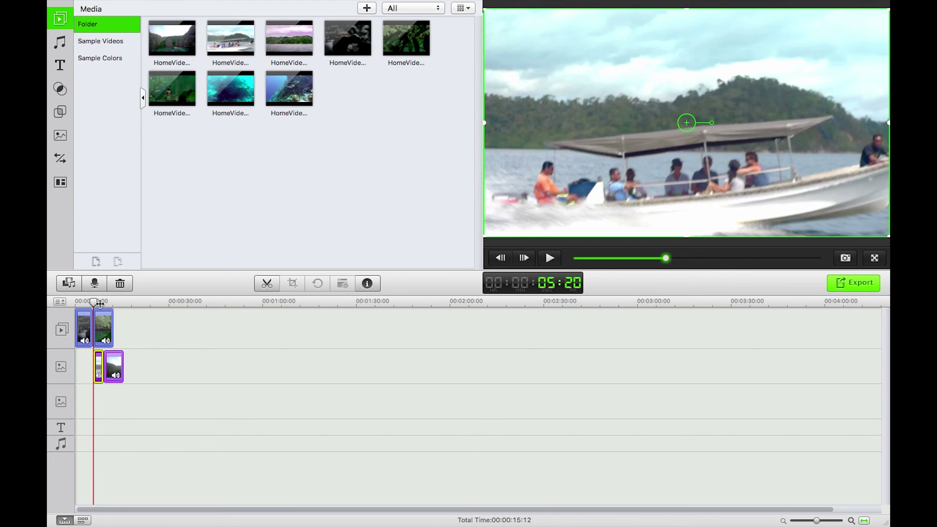
pyautogui.click(100, 303)
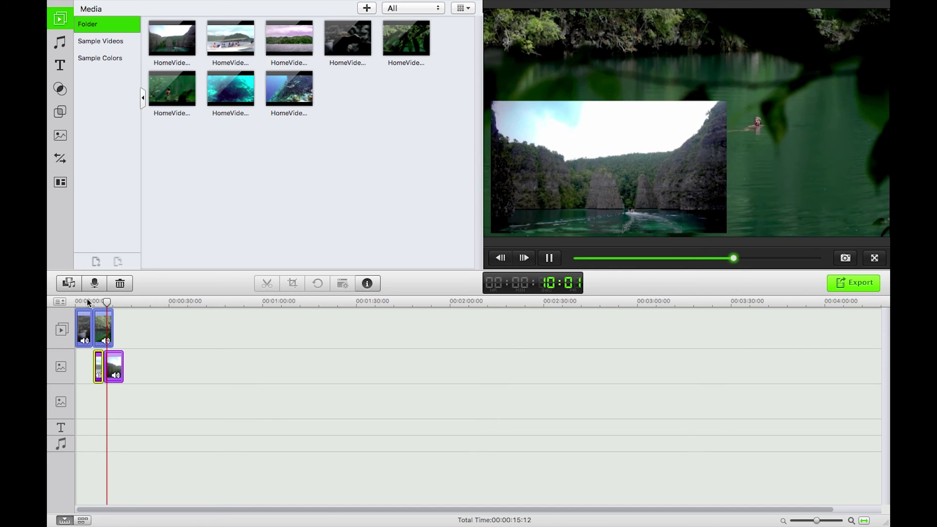
pyautogui.press('space')
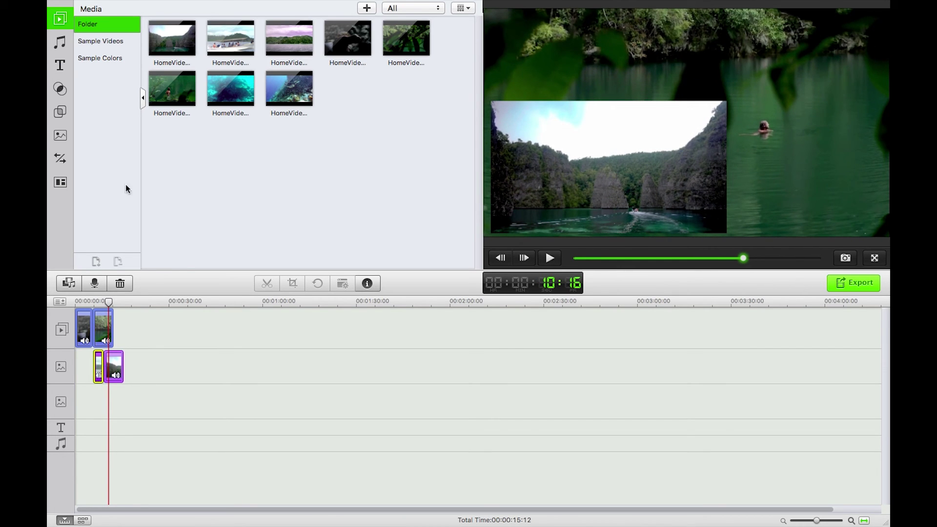
pyautogui.click(57, 94)
pyautogui.click(60, 112)
pyautogui.click(60, 66)
pyautogui.click(58, 22)
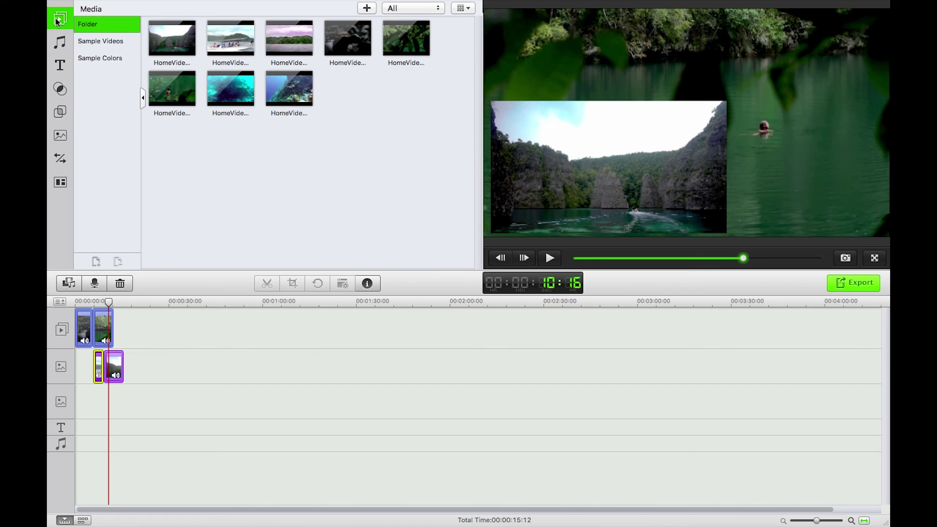